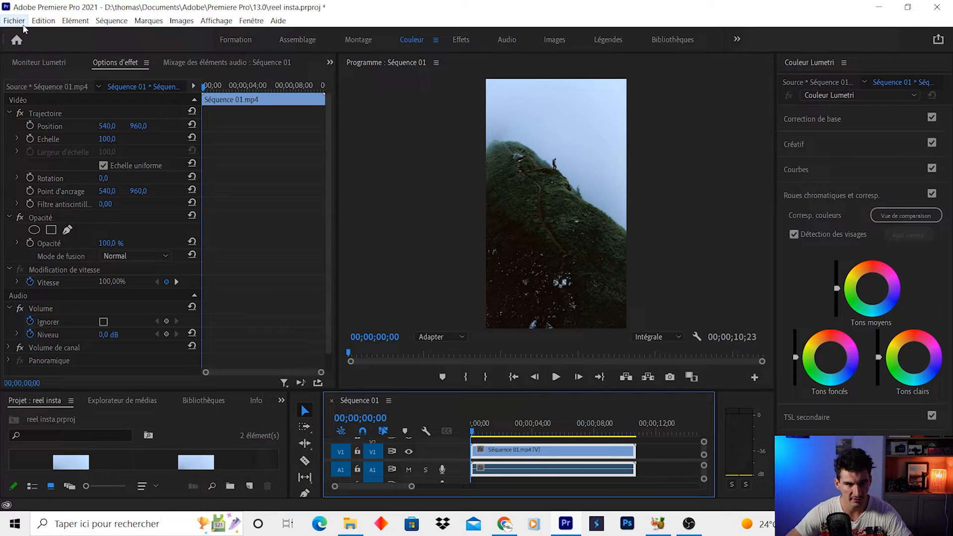
Open the media export settings for the sequence and apply the REELS preset with the H.264 format.
left_click(648, 450)
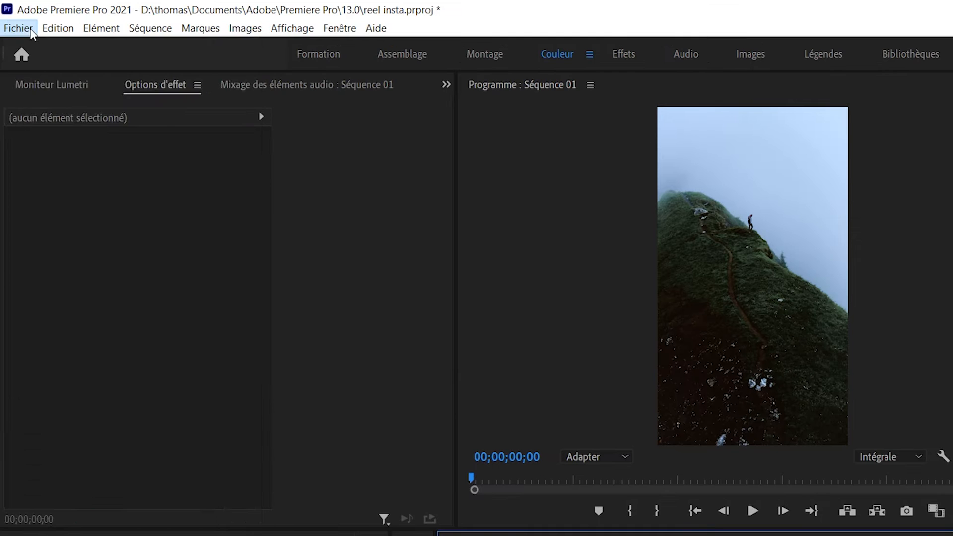
left_click(31, 32)
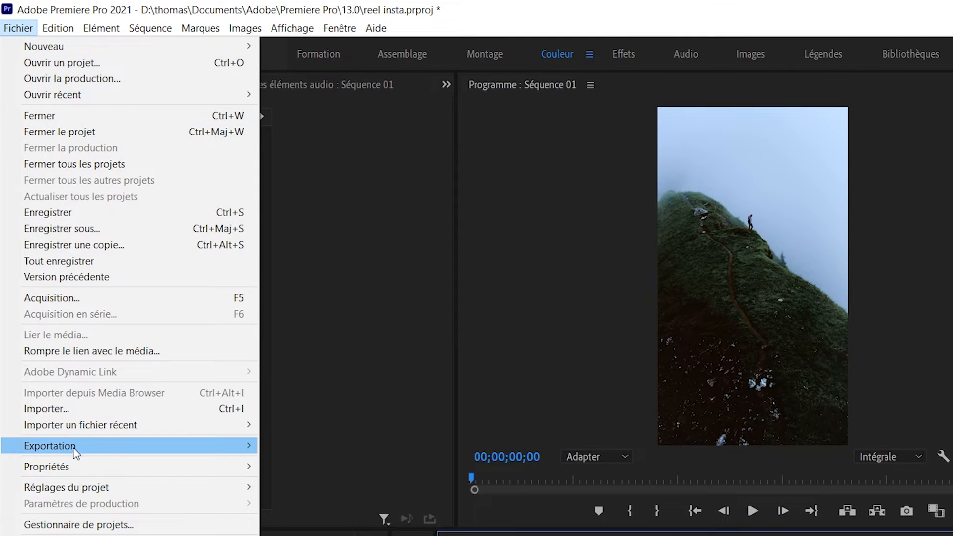
mouse_move(79, 452)
left_click(389, 298)
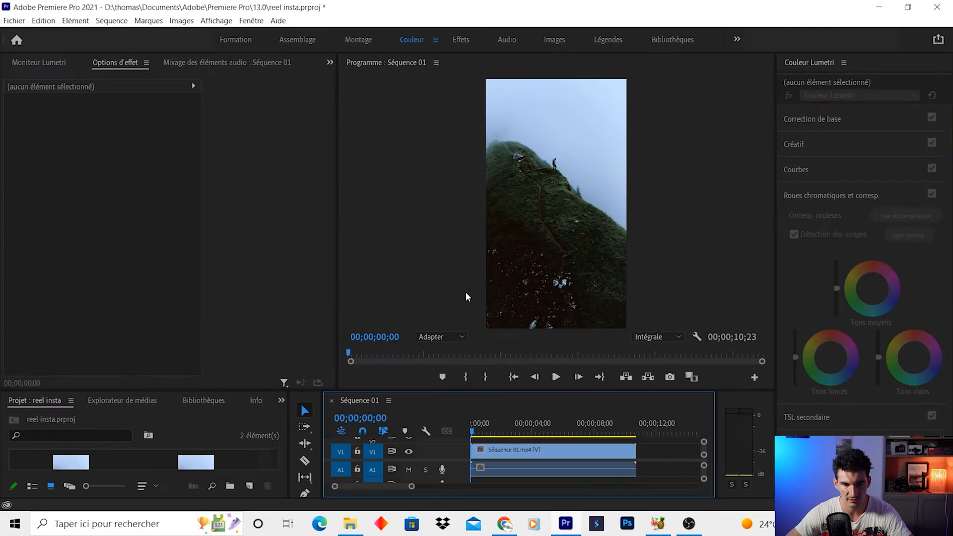
left_click(741, 109)
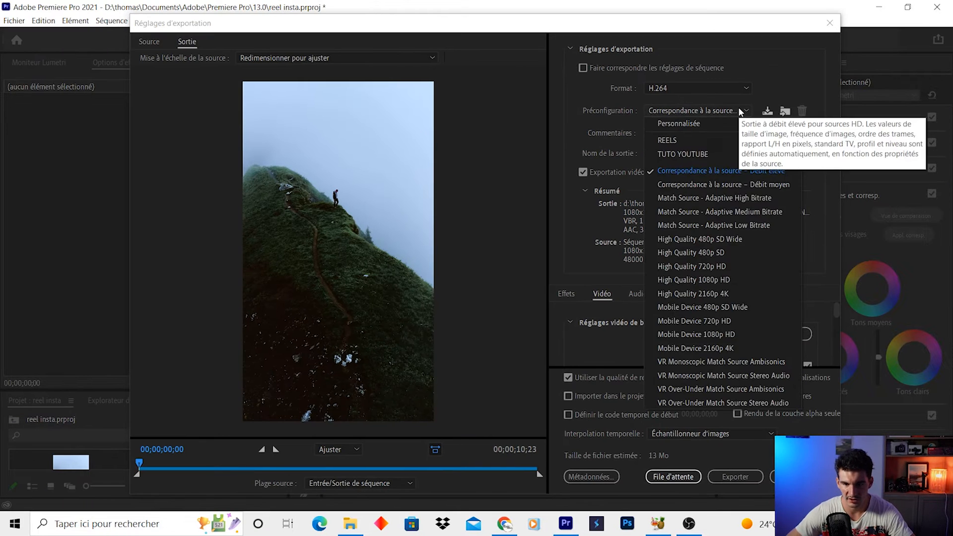
left_click(683, 140)
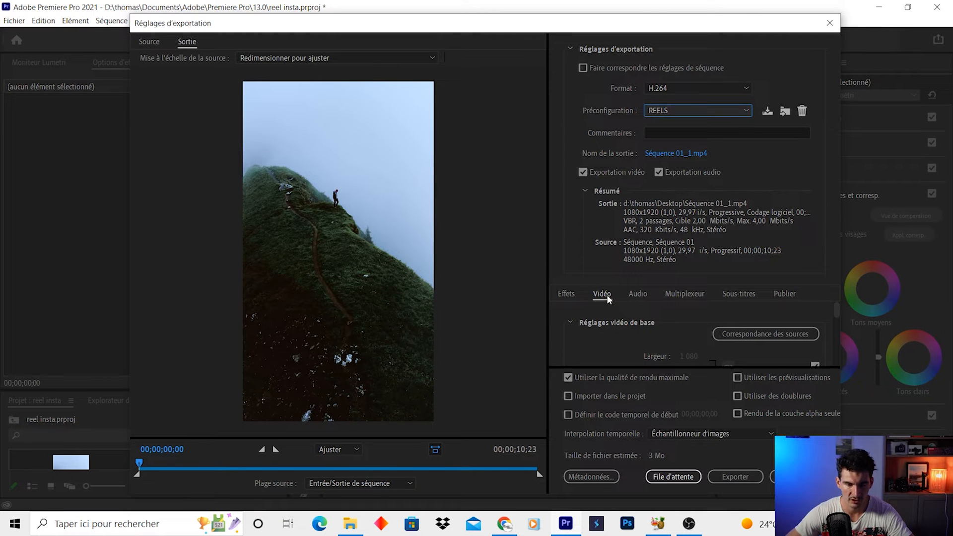
Enable "Rendu à la résolution maximale" in the basic video settings of the export.
scroll(662, 336, "down", 1)
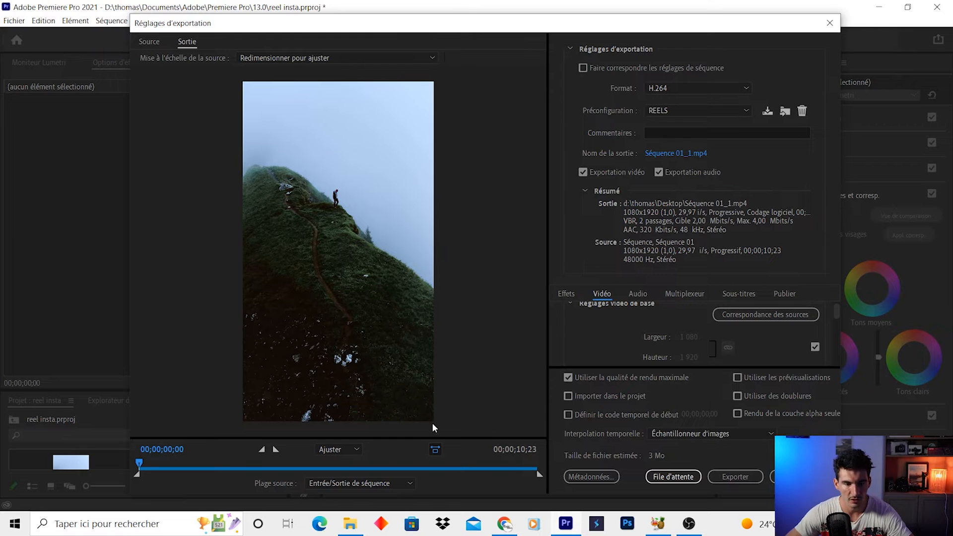
scroll(611, 334, "down", 3)
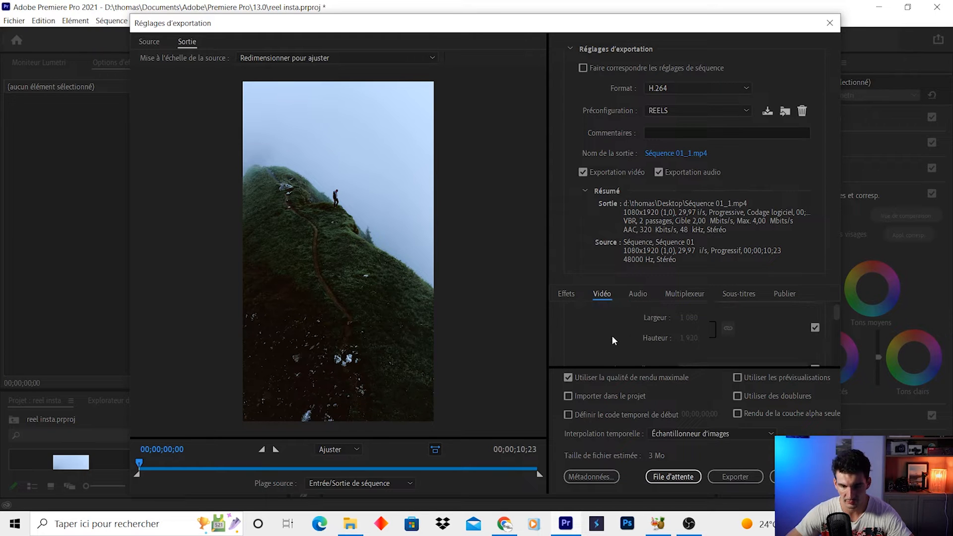
scroll(660, 332, "down", 1)
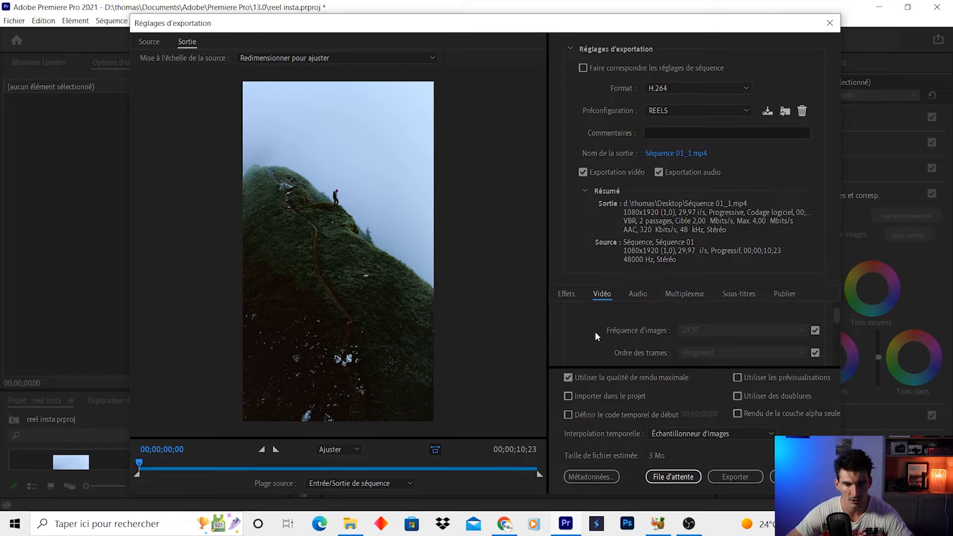
scroll(595, 332, "down", 1)
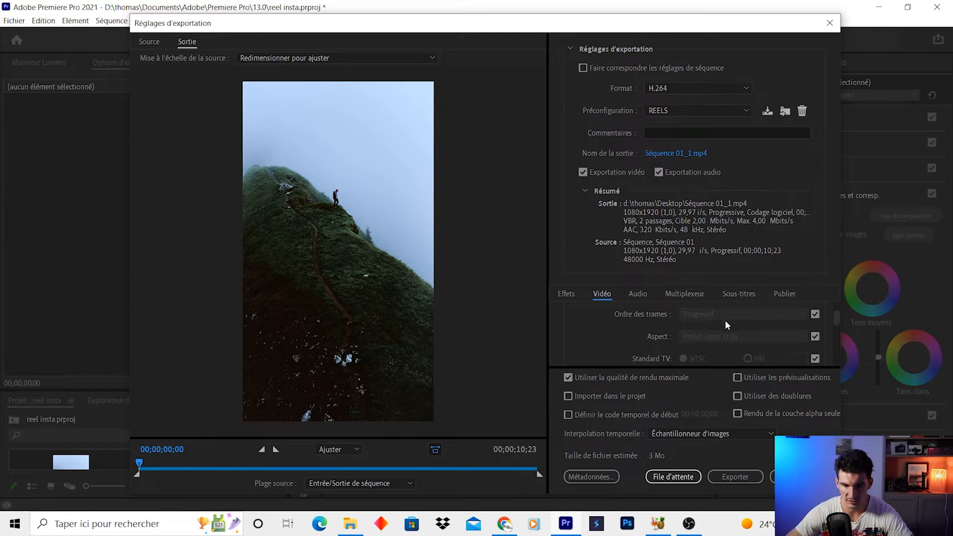
scroll(725, 324, "down", 1)
scroll(681, 335, "down", 1)
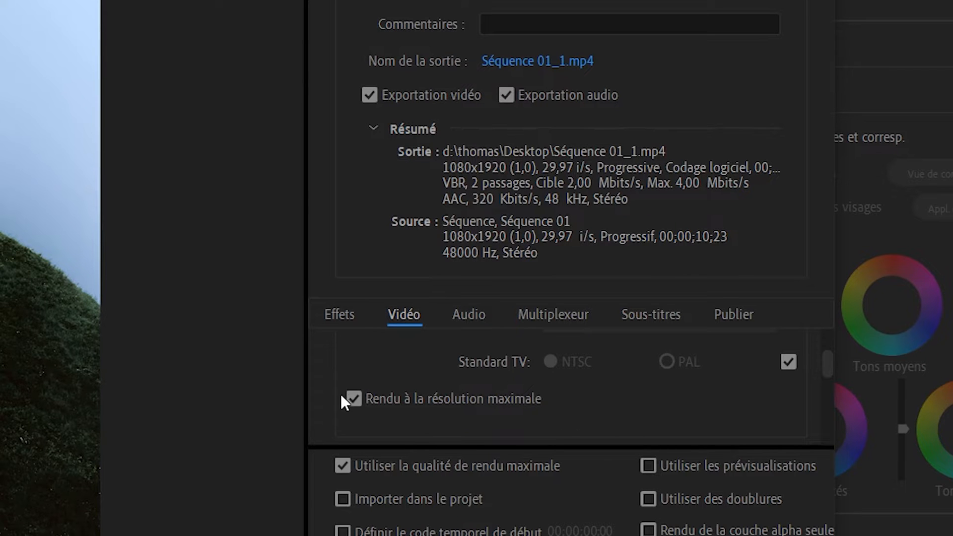
left_click(352, 401)
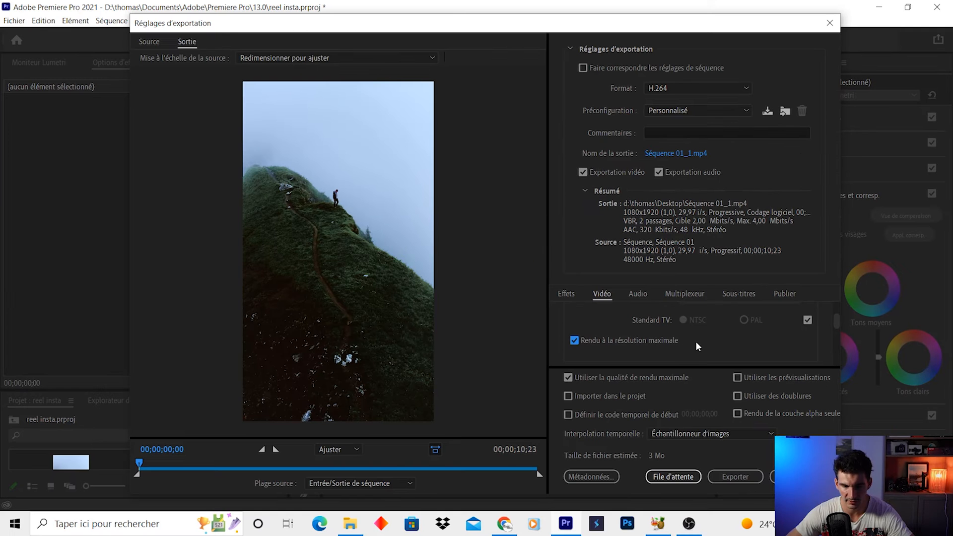
Set the export's bitrate encoding to "VBR, 2 passages".
scroll(571, 396, "down", 3)
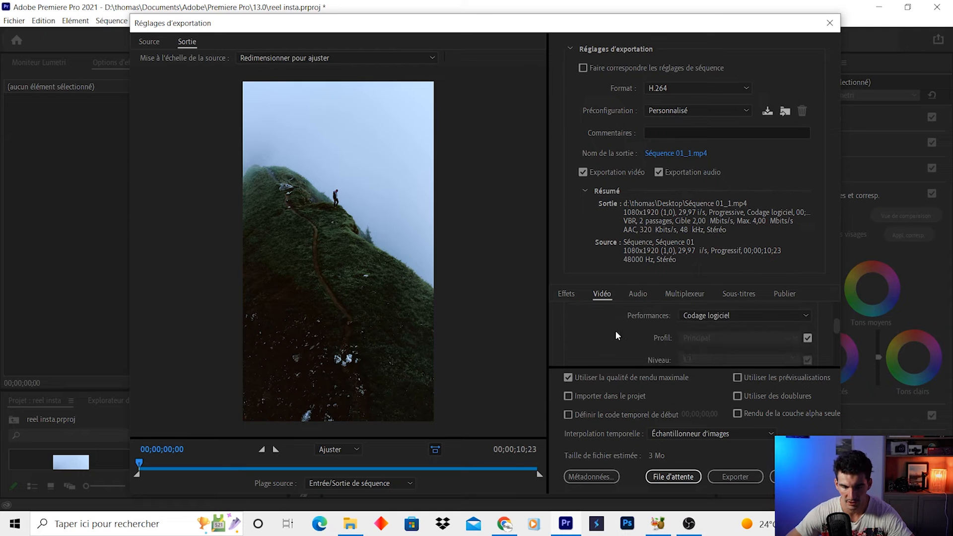
scroll(606, 325, "down", 2)
scroll(606, 323, "down", 4)
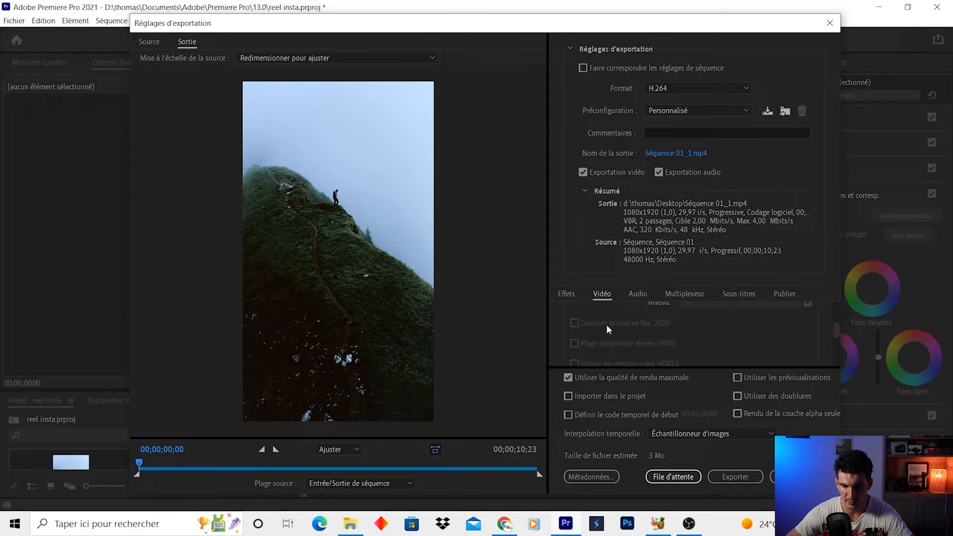
scroll(603, 323, "down", 4)
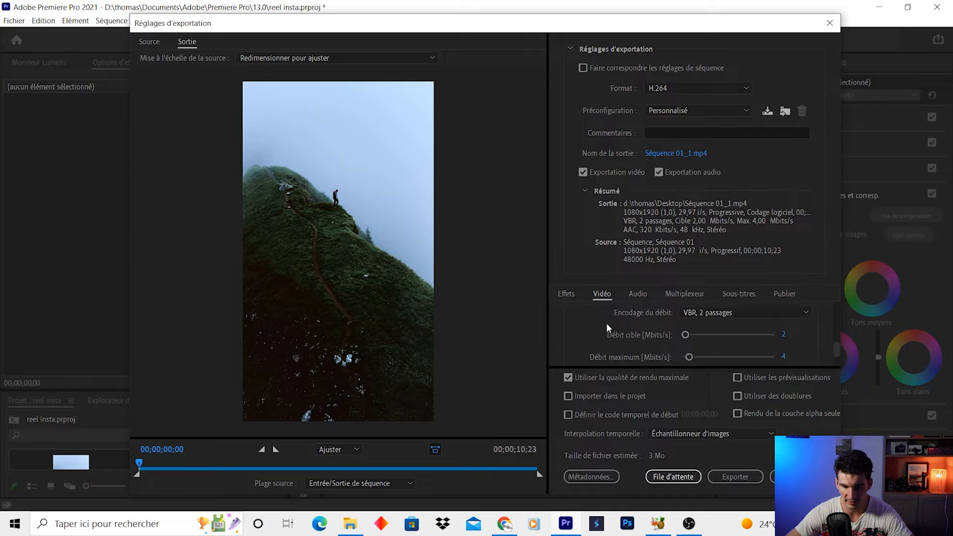
left_click(741, 314)
left_click(735, 352)
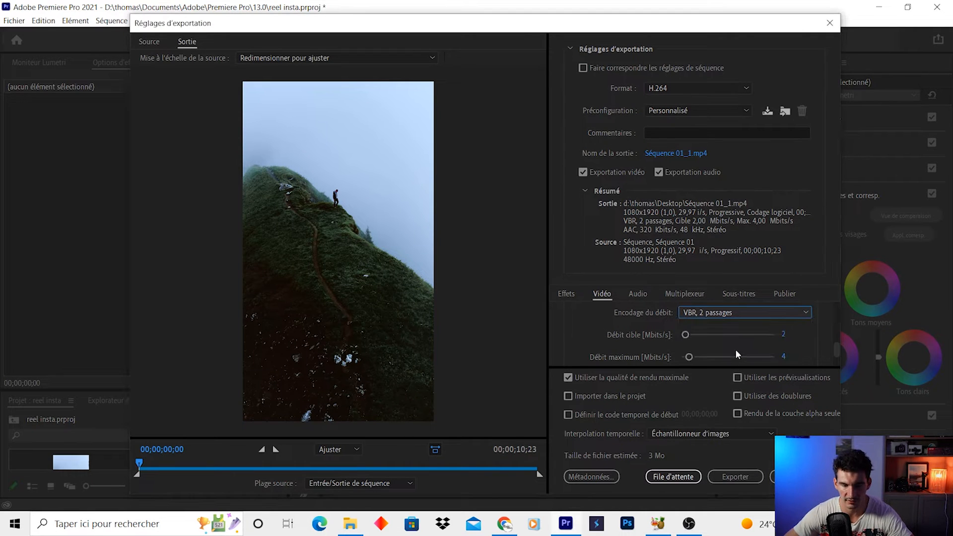
Set the export's target bitrate to 8 Mbit/s.
left_click(784, 336)
type("8")
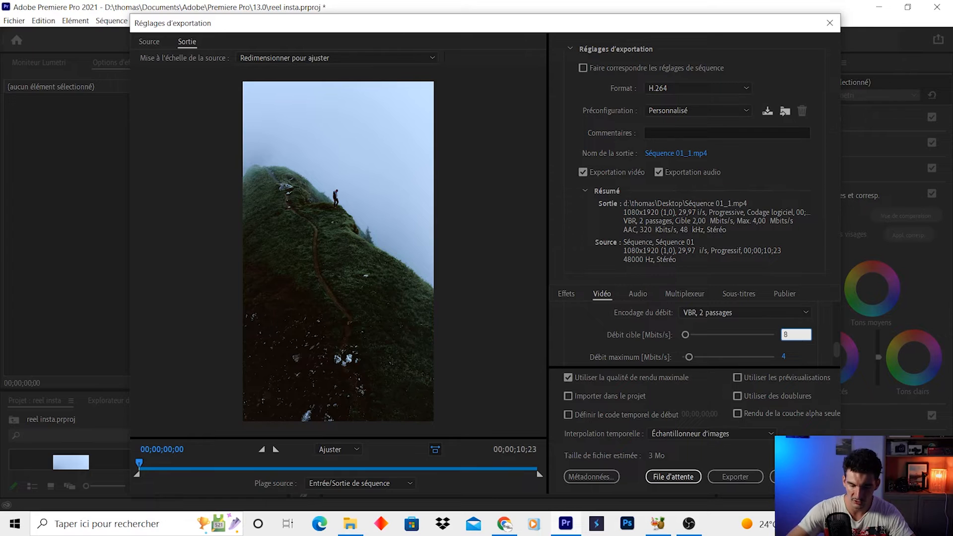
key("Return")
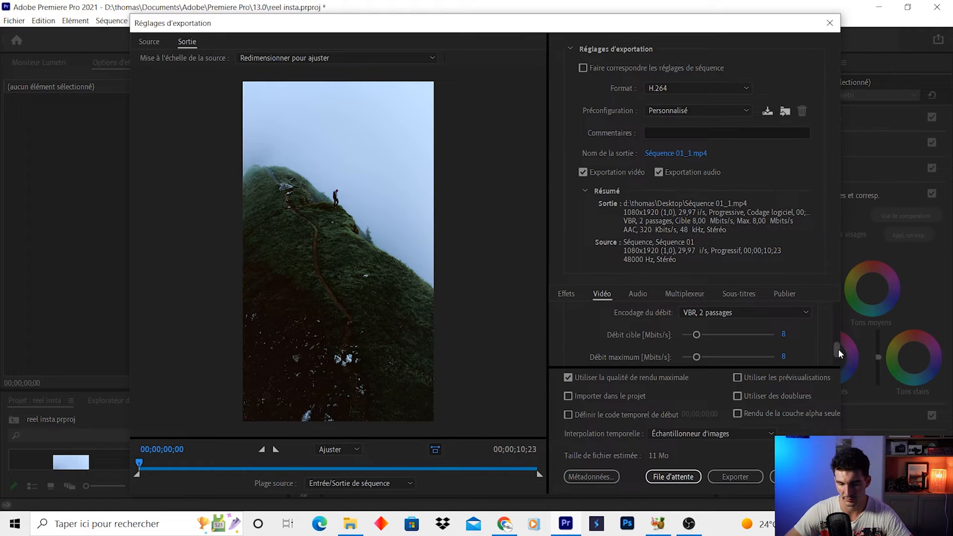
Enable "Utiliser la qualité de rendu maximale" for the export.
left_click_drag(838, 350, 838, 353)
scroll(820, 335, "down", 3)
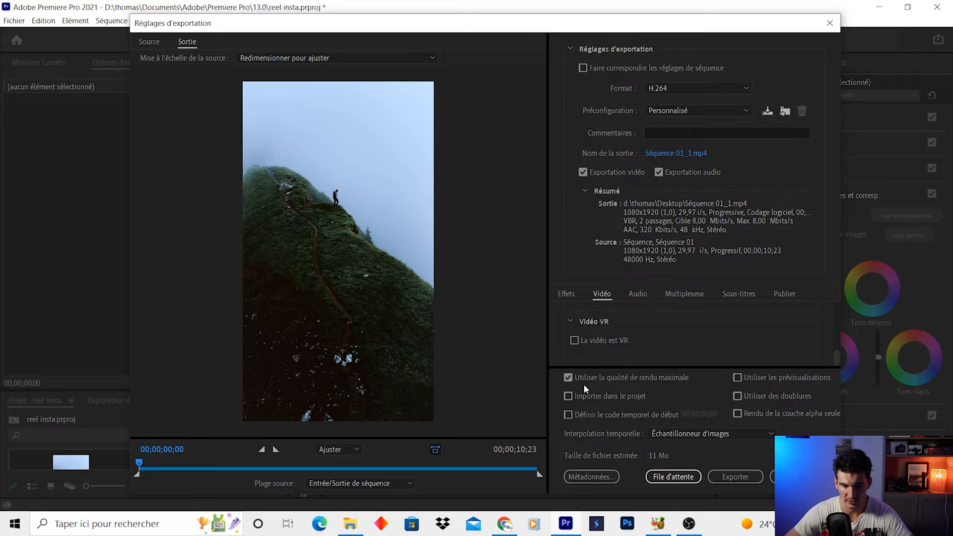
left_click(568, 377)
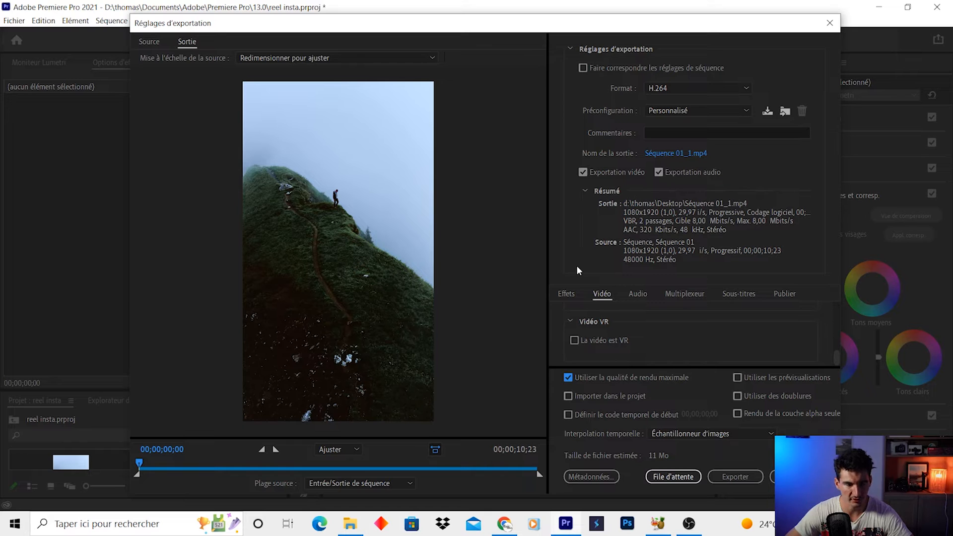
Review the audio and effects settings of the export, and return to its video settings.
left_click(638, 294)
scroll(657, 324, "down", 3)
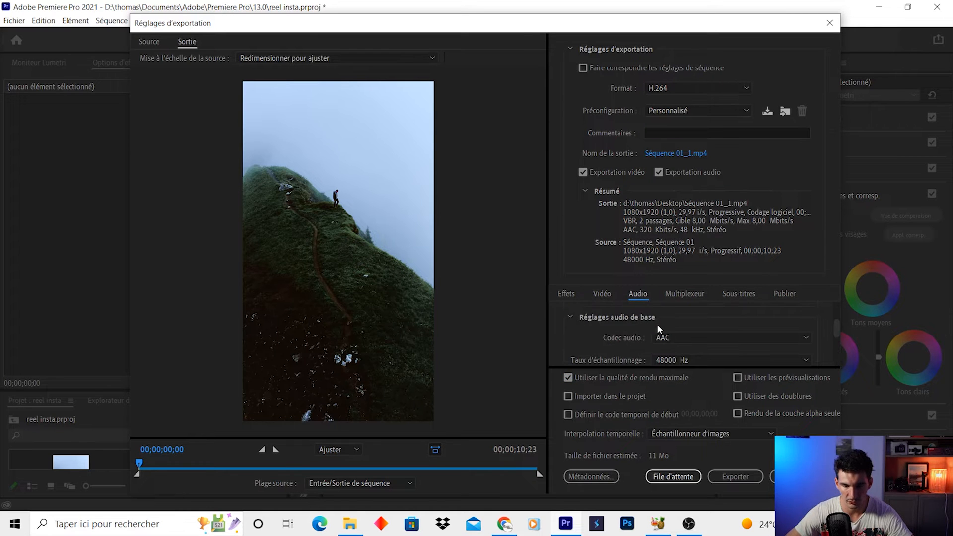
left_click(602, 293)
left_click(566, 293)
scroll(640, 328, "down", 4)
left_click(602, 294)
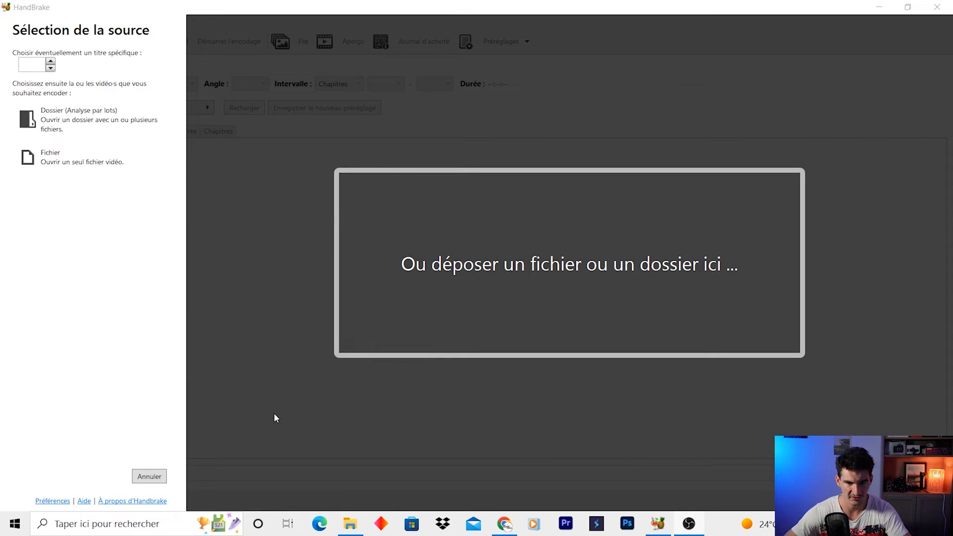
Load the exported Séquence 01 video from the file explorer into HandBrake as the source.
left_click(346, 532)
left_click_drag(615, 310, 329, 313)
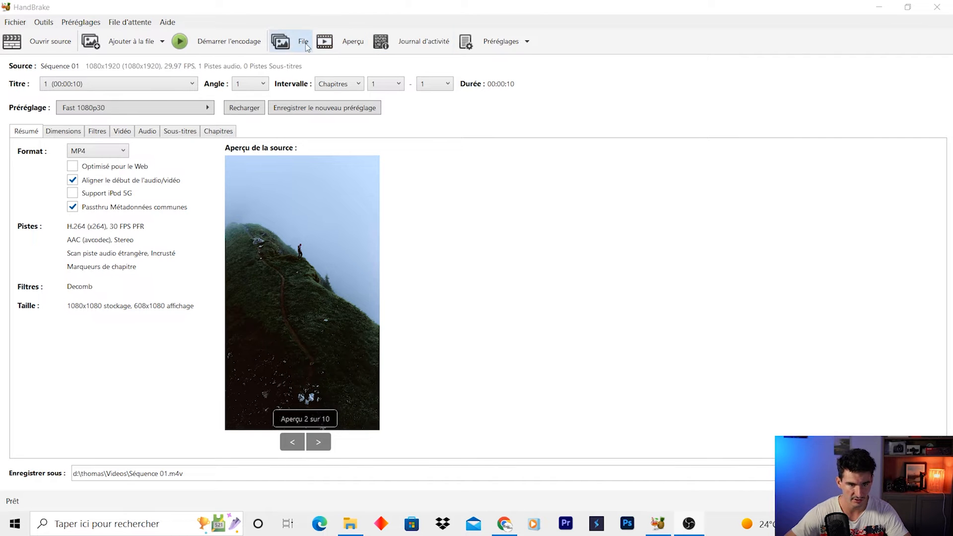
Apply the custom preset "reels insta" to the loaded video.
left_click(480, 46)
left_click(798, 106)
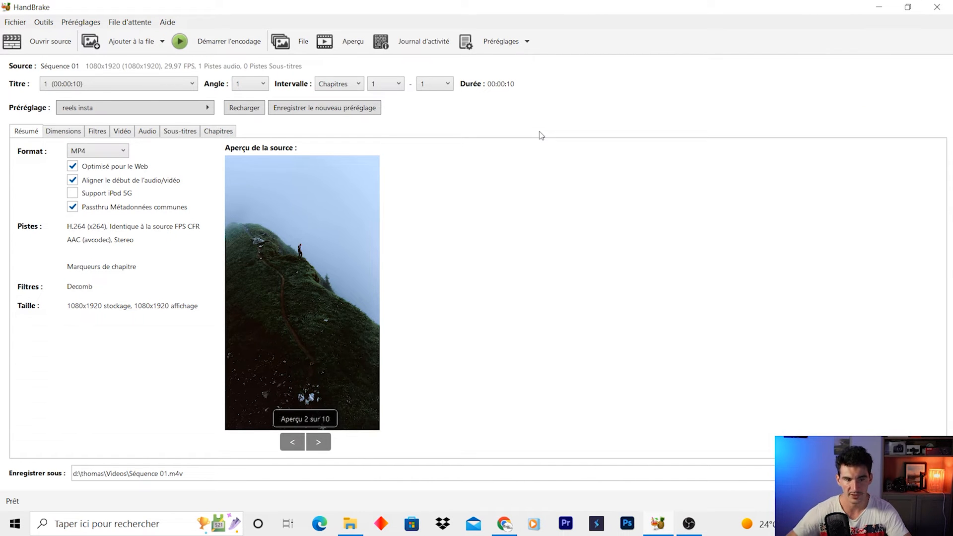
Apply the "Production Standard" preset from the Production category to the loaded video.
left_click(199, 113)
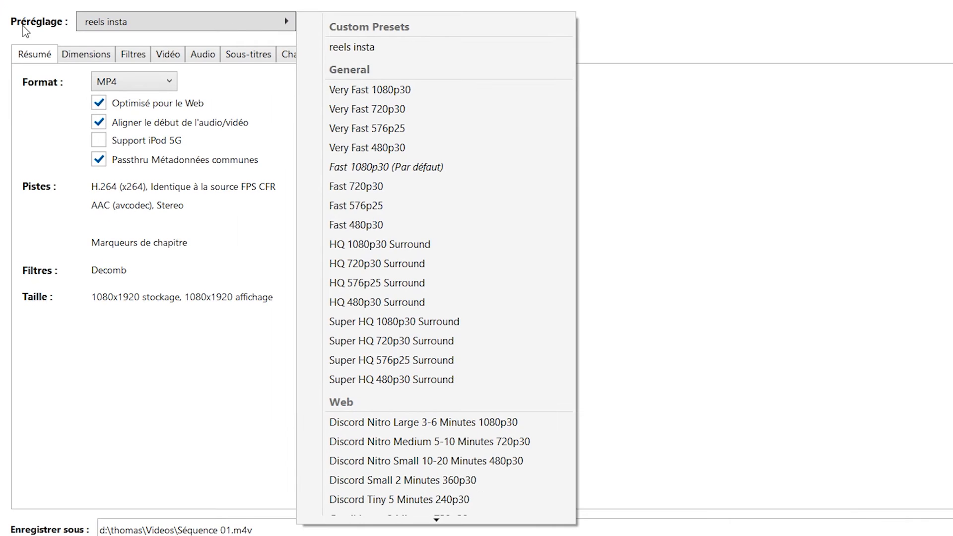
scroll(451, 74, "down", 20)
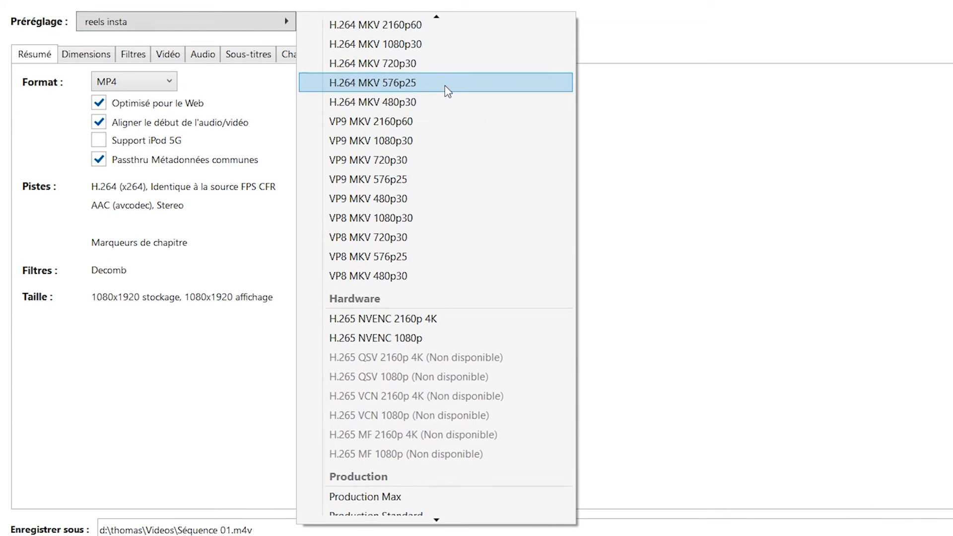
scroll(445, 88, "down", 1)
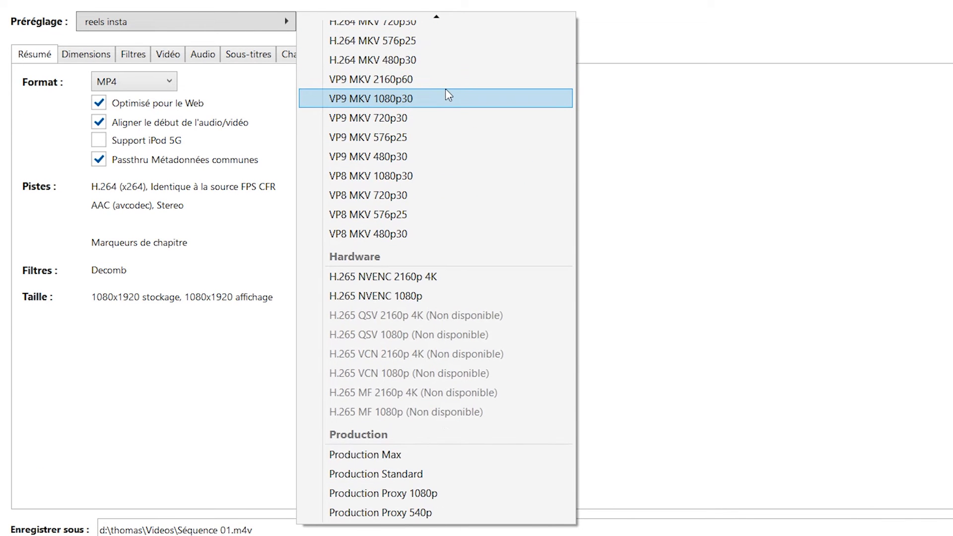
left_click(400, 475)
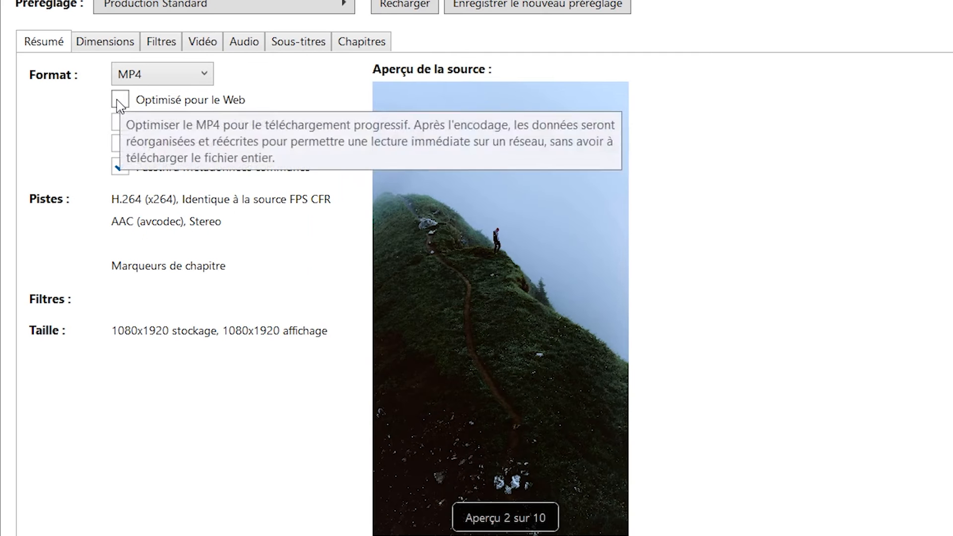
Enable "Optimisé pour le Web" and "Aligner le début de l'audio/vidéo" for the MP4 output.
left_click(72, 166)
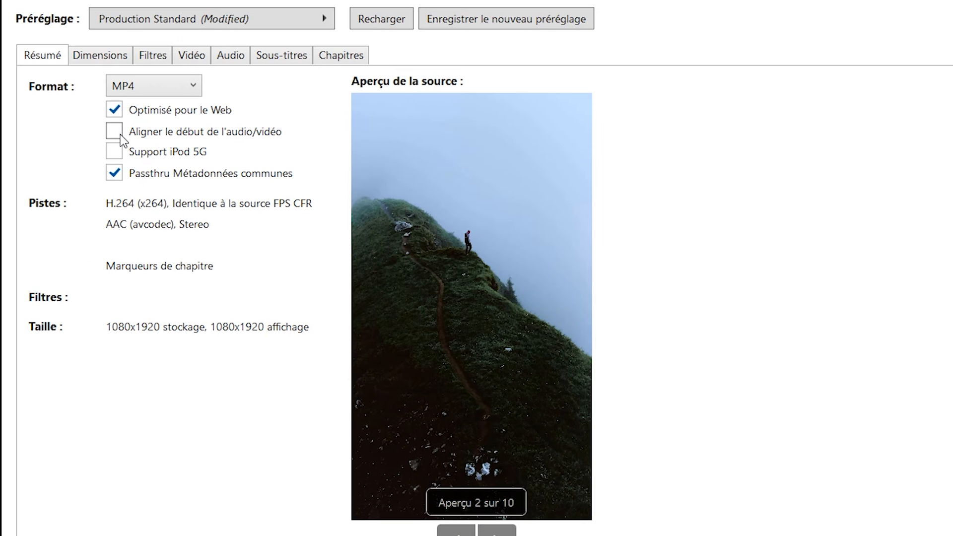
left_click(122, 124)
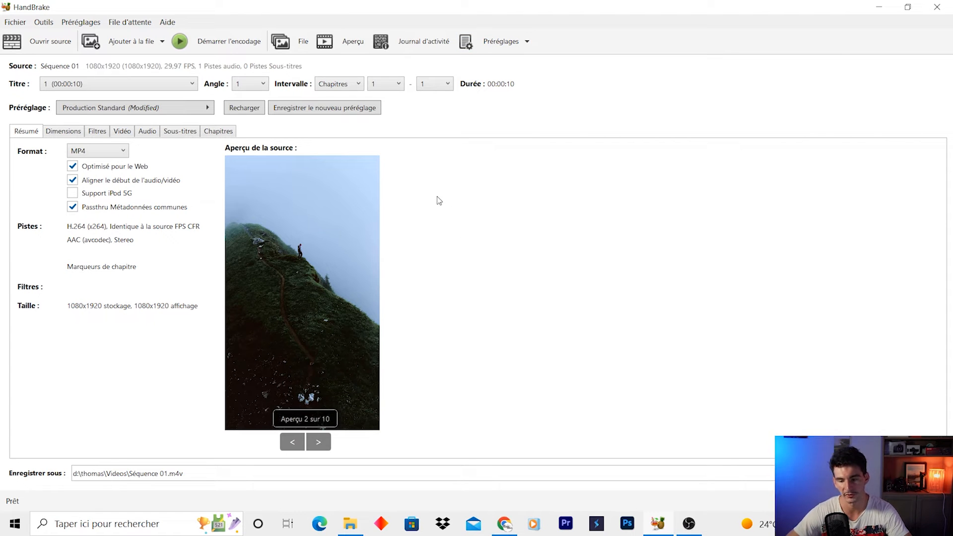
Check the output dimensions, and set the deinterlacing filter (Désentrelacement) to Decomb.
left_click(71, 131)
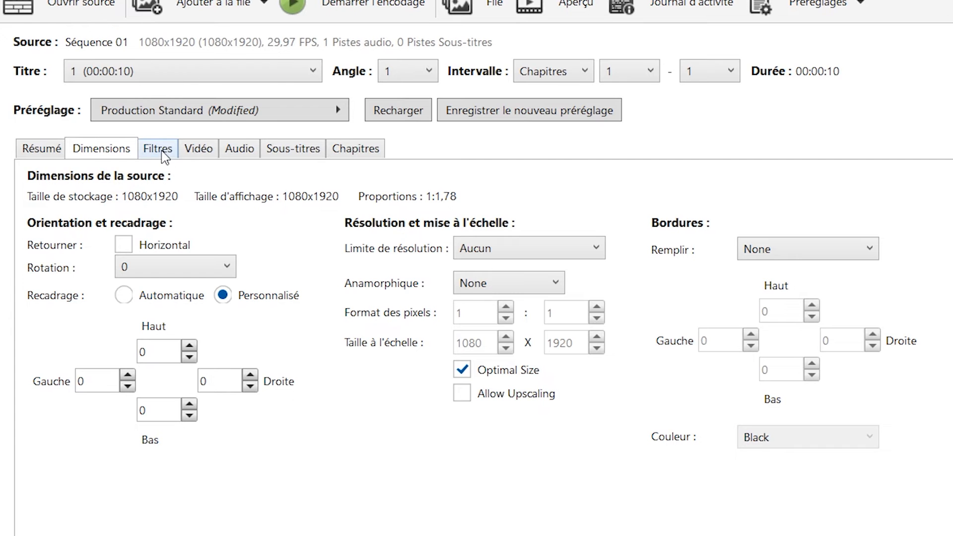
left_click(163, 153)
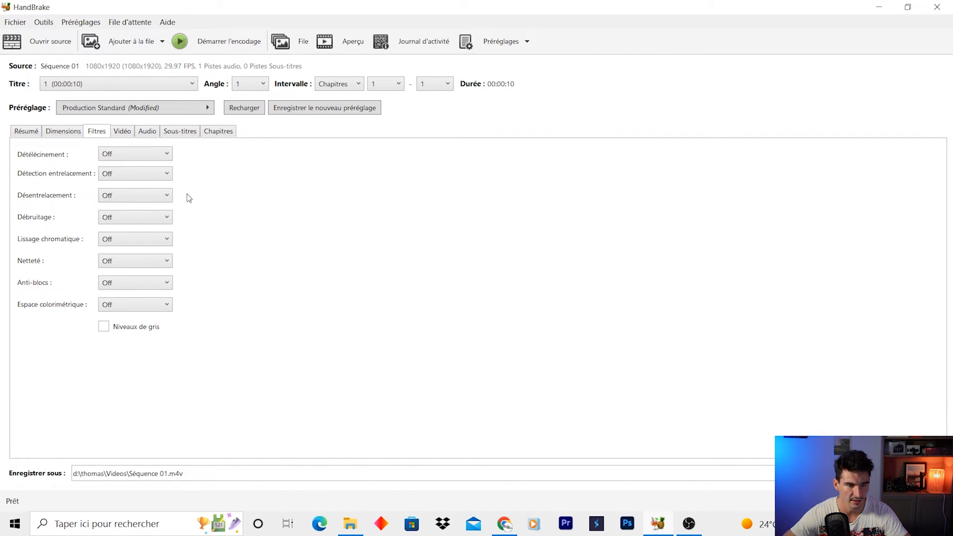
left_click(162, 198)
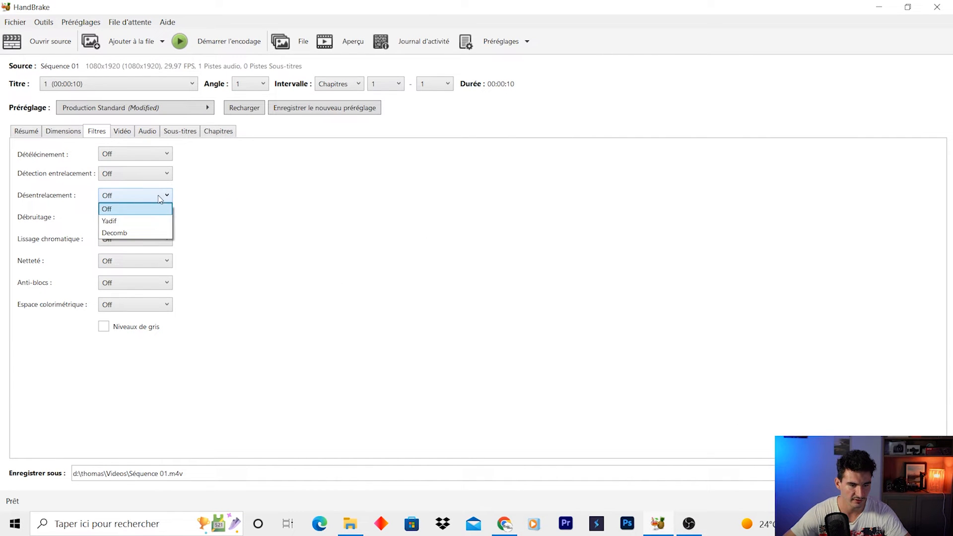
left_click(132, 234)
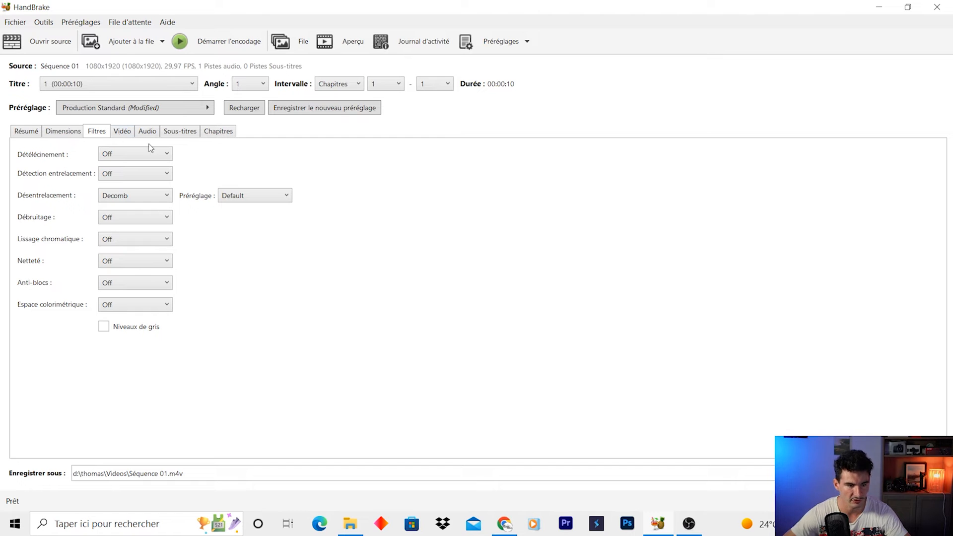
Set the video encoding's constant quality to RF 21.
left_click(118, 132)
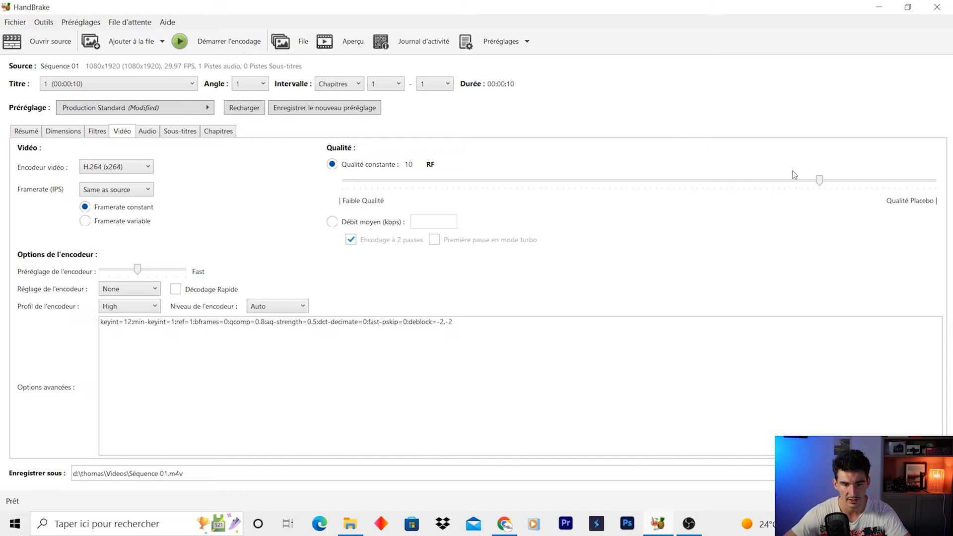
left_click_drag(819, 181, 690, 184)
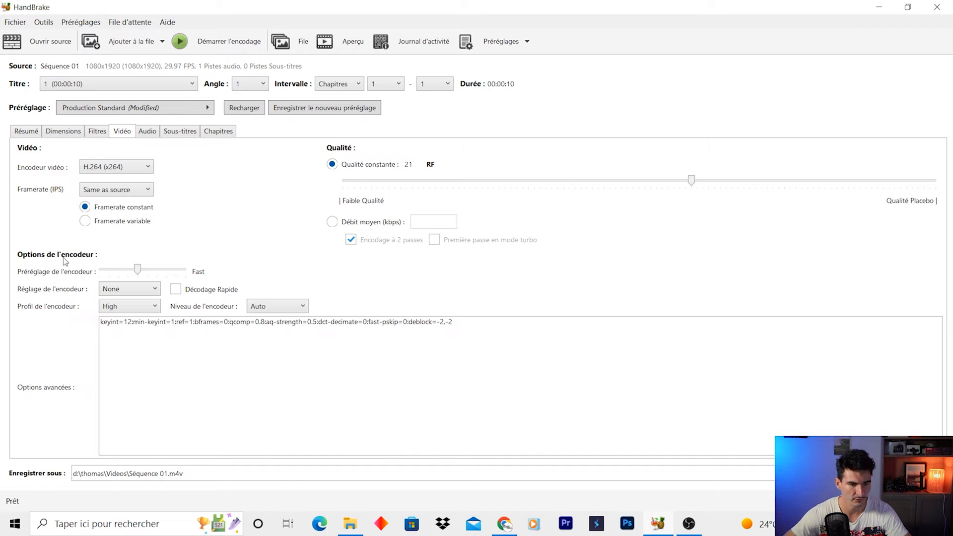
Set the encoder preset to Veryfast and replace the advanced options with "vbv-bufsize=21000:vbv-maxrate=2100:aq-mode=2:aq strength=0.8:direct=auto:analyse=all:deblock=3,2".
left_click_drag(137, 271, 128, 273)
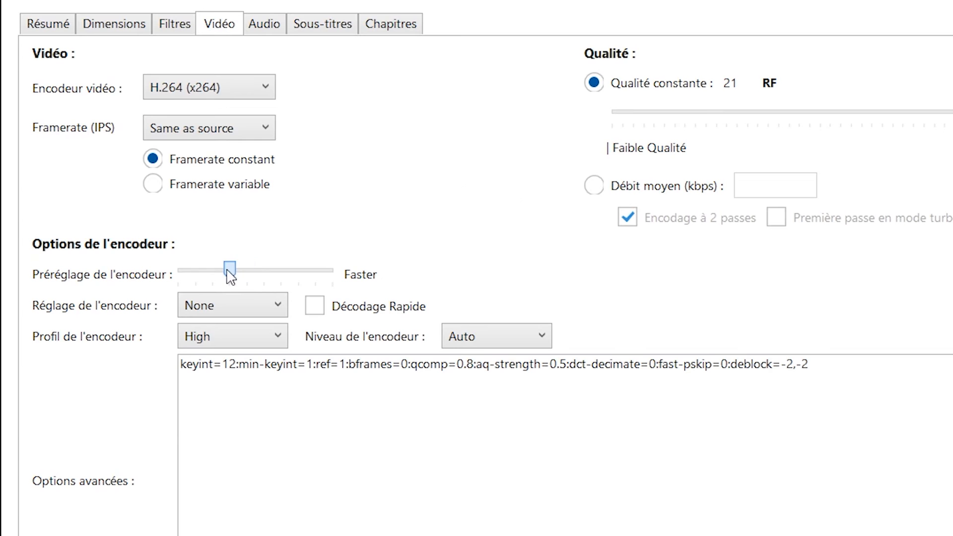
left_click_drag(230, 276, 213, 273)
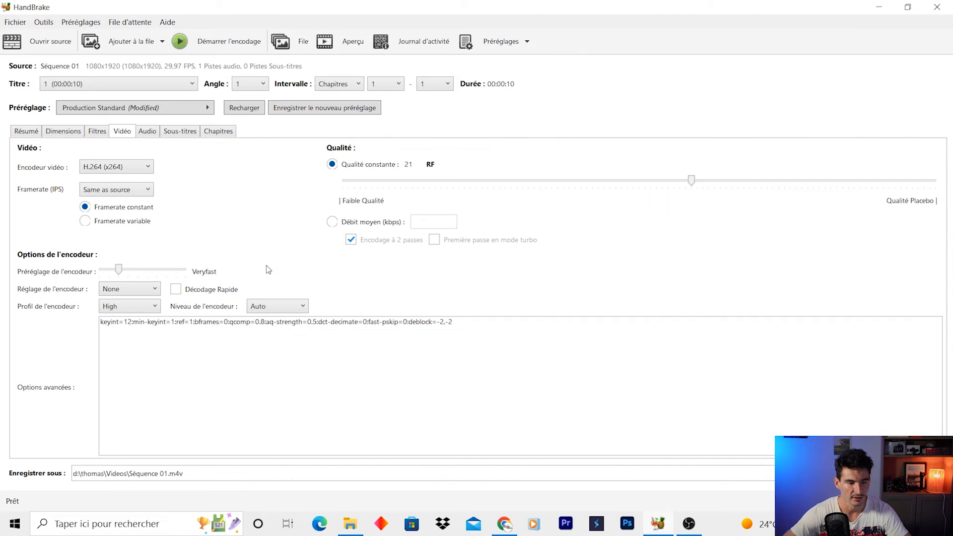
left_click_drag(837, 363, 83, 362)
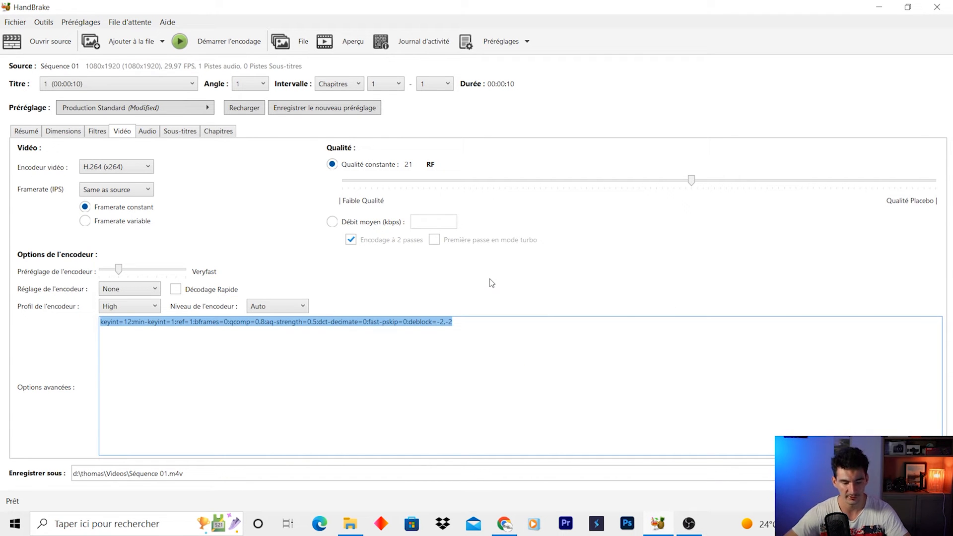
type("vbv-bufsize=21000:vbv-maxrate=2100:aq-mode=2:aq strength=0.8:direct=auto:analyse=all:deblock=3,2")
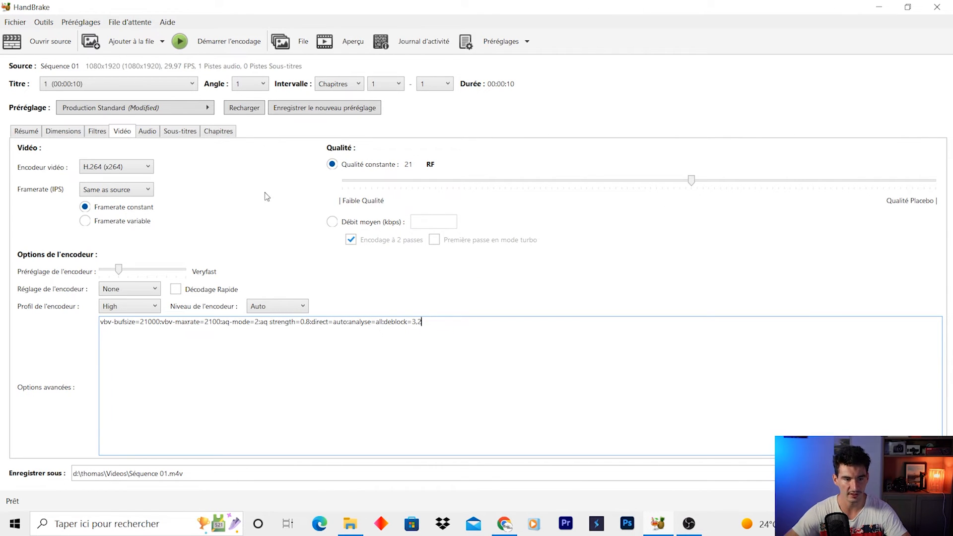
left_click(153, 137)
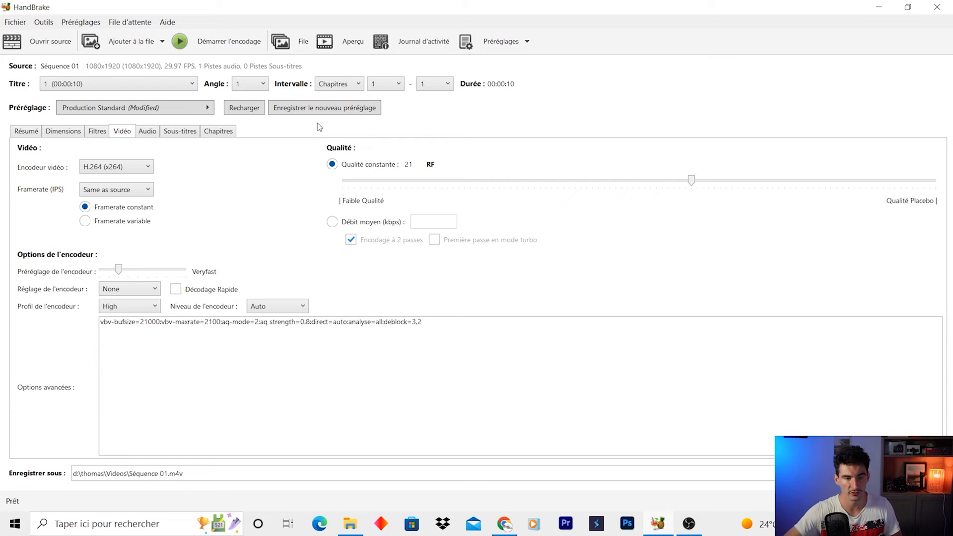
left_click(313, 108)
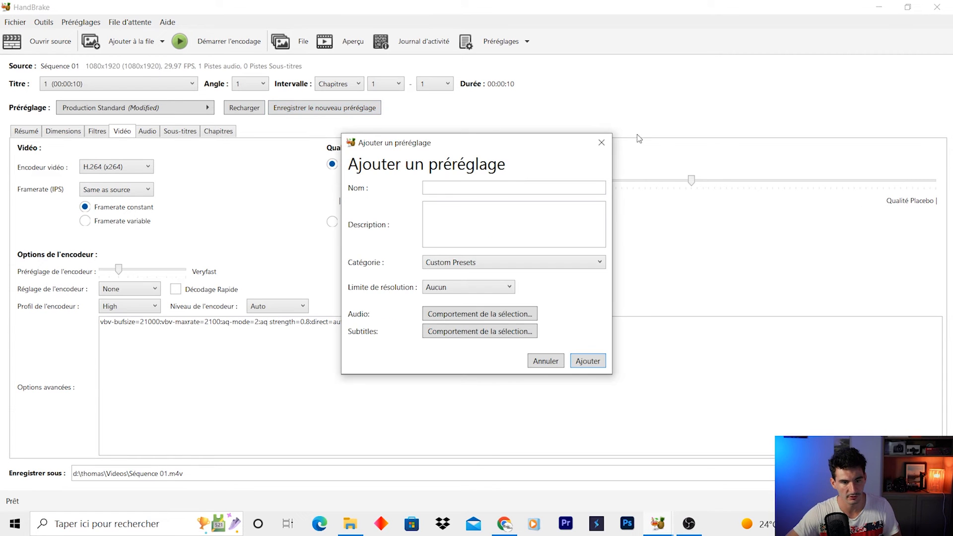
left_click(499, 188)
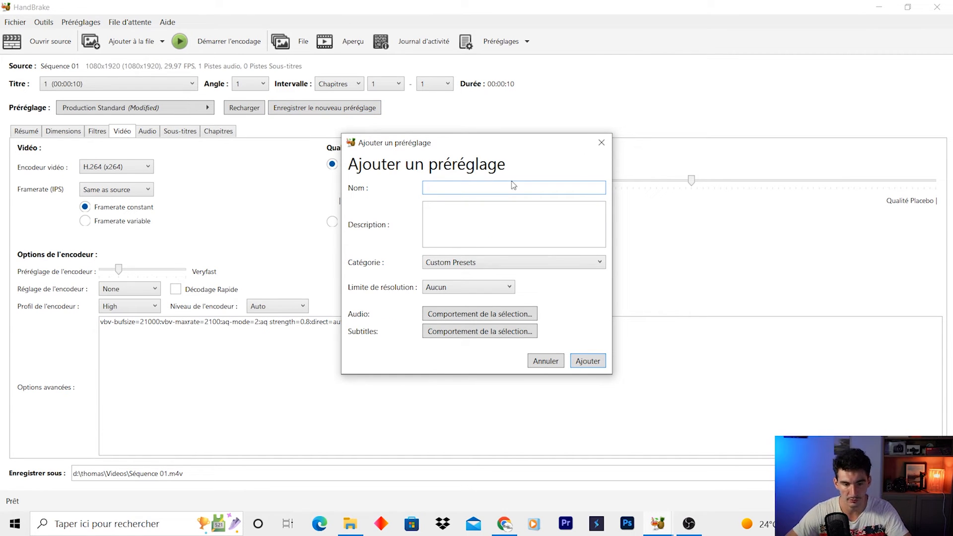
left_click(601, 144)
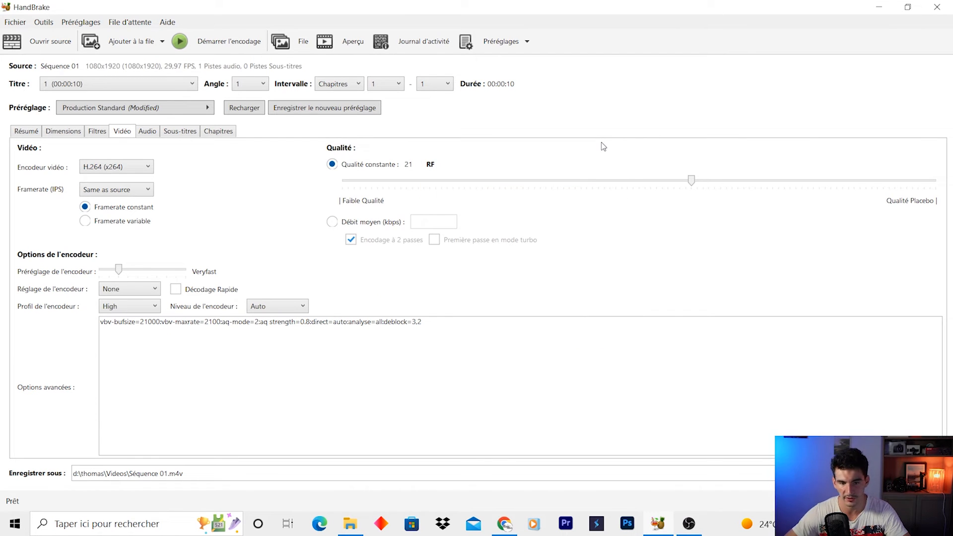
Apply the "reels insta" preset from the Custom Presets category to the loaded video.
left_click(493, 45)
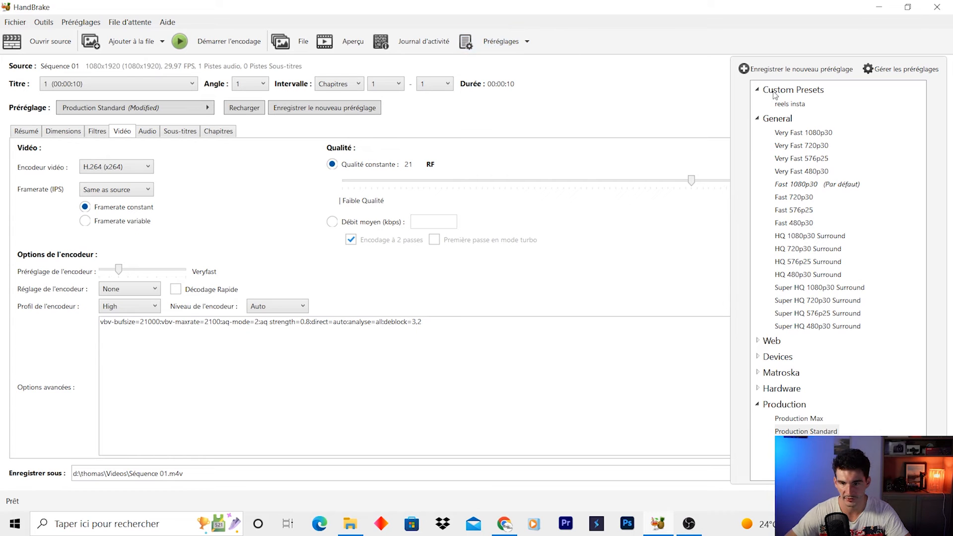
left_click(798, 104)
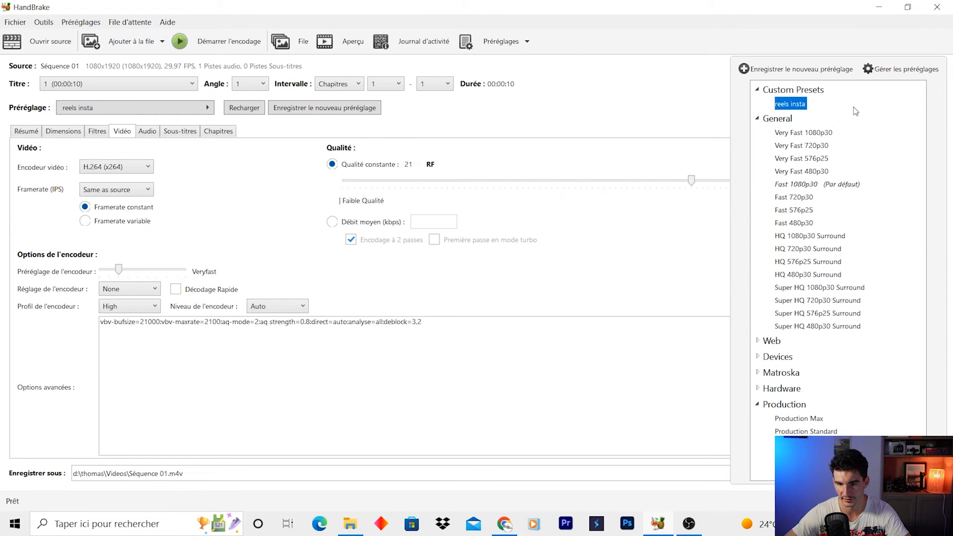
left_click(644, 102)
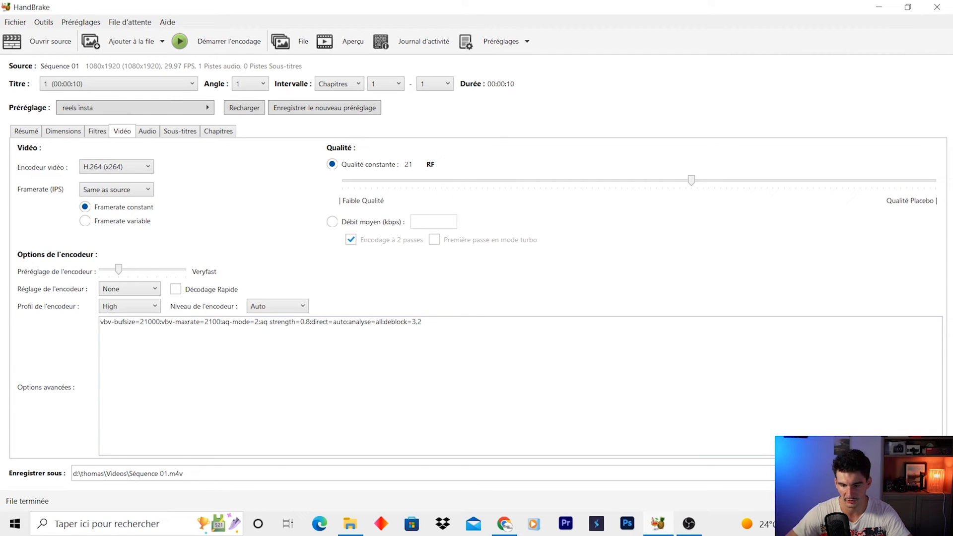
Set the output destination to the Desktop folder as "Séquence 01.m4v" and start the encode.
key("ctrl+s")
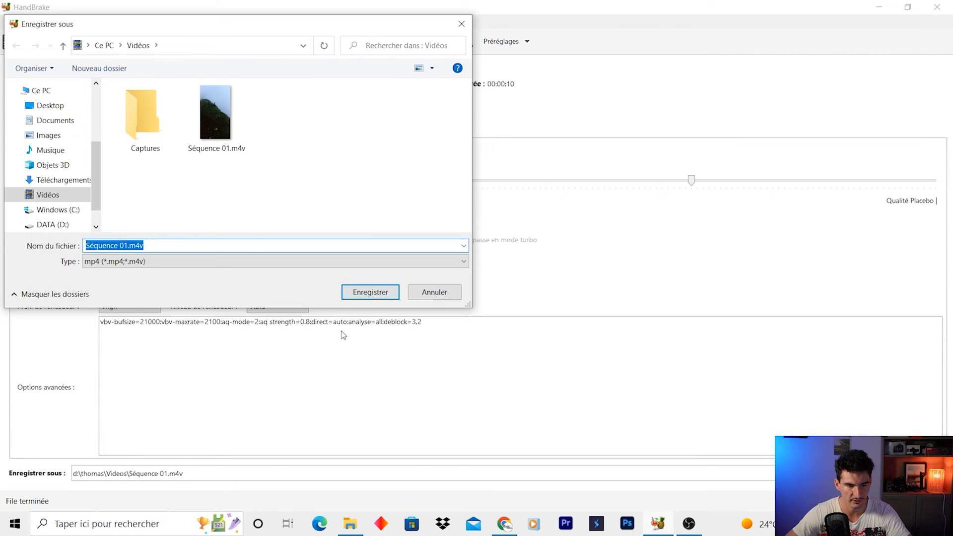
left_click(50, 105)
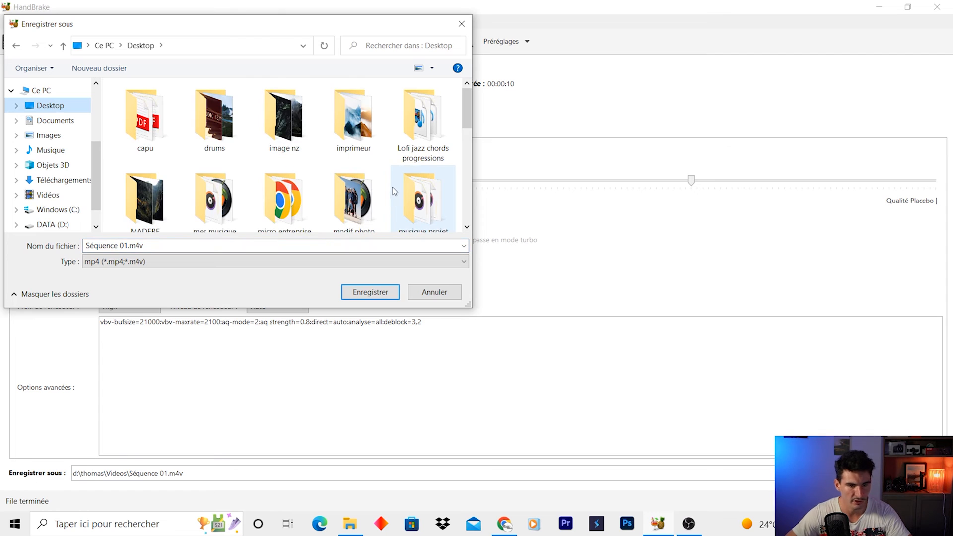
left_click(376, 296)
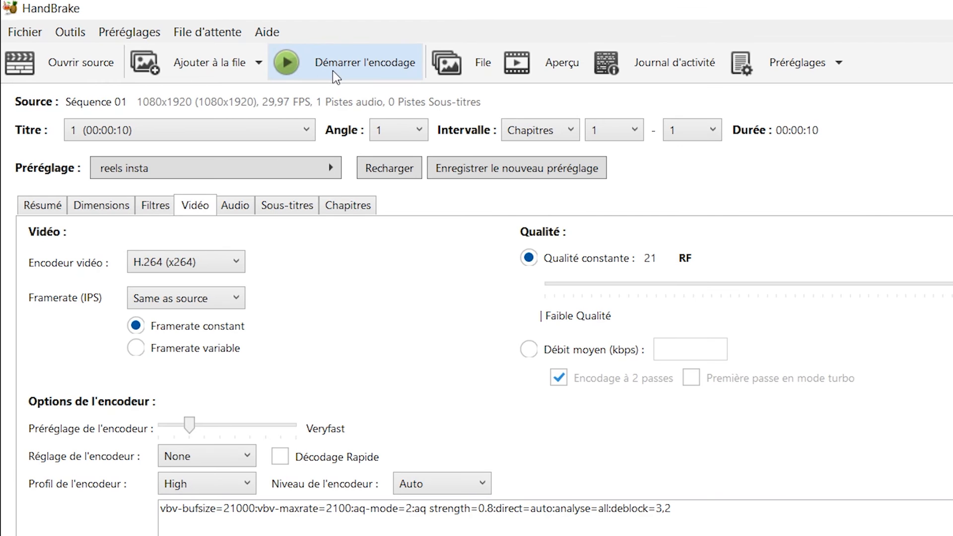
left_click(336, 70)
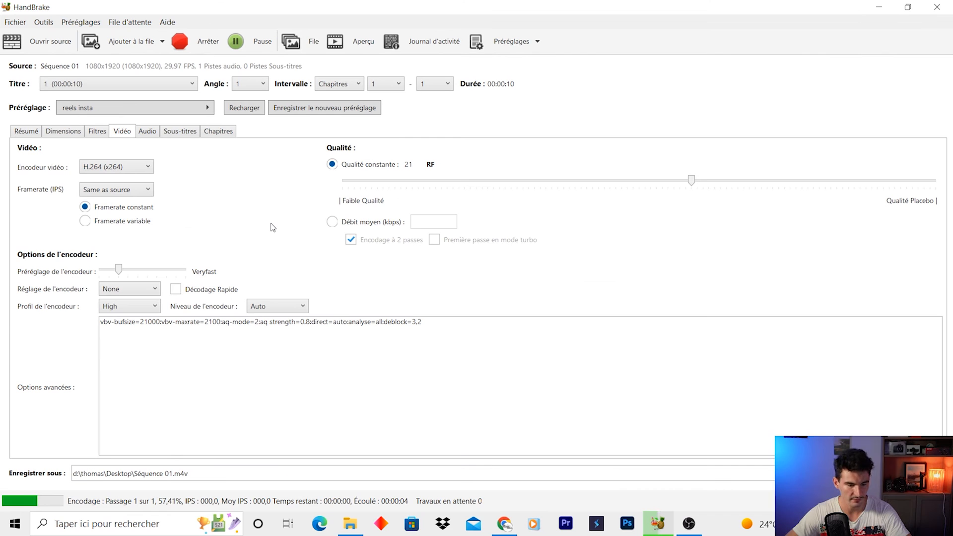